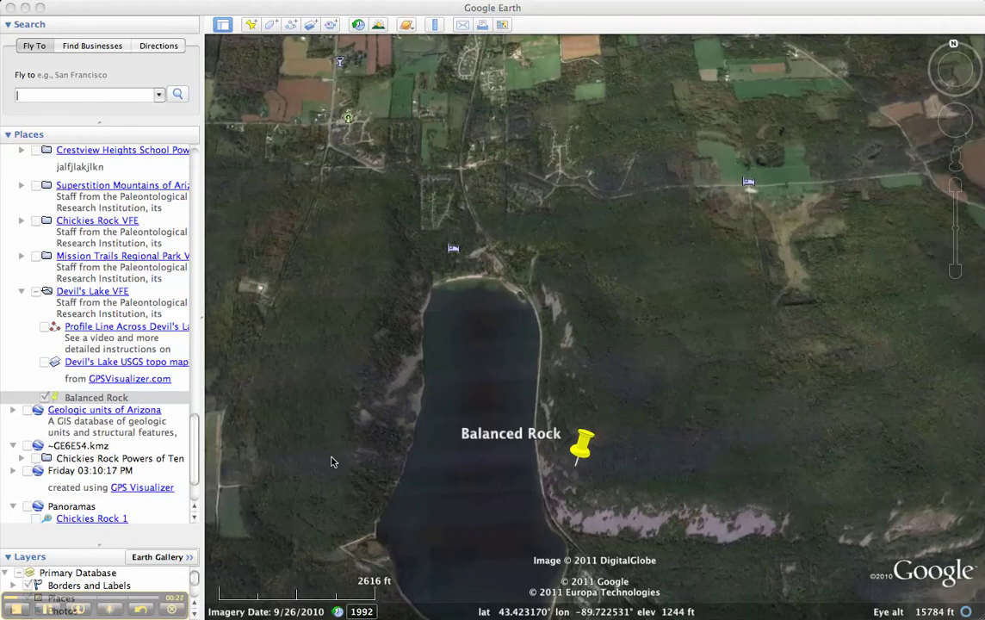
Pan the map north so the Balanced Rock placemark shows beside Devil's Lake.
drag(589, 392, 601, 303)
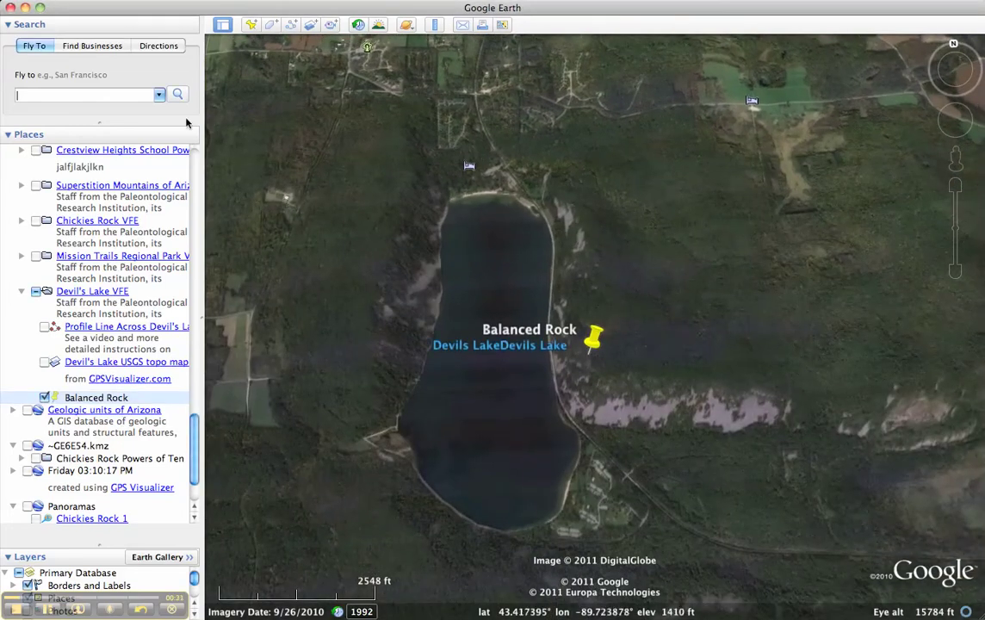
click(41, 1)
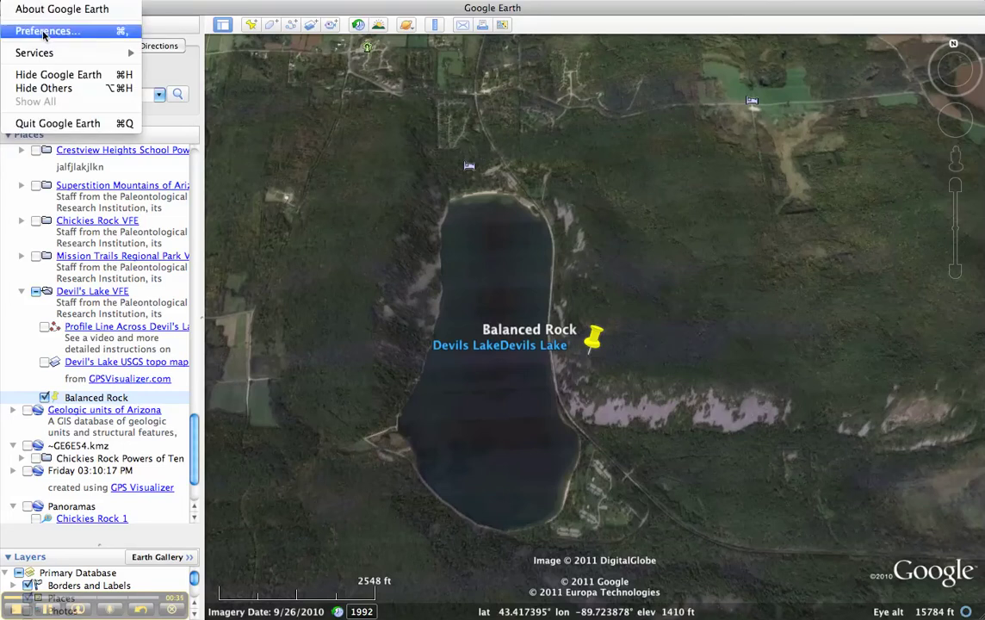
click(43, 31)
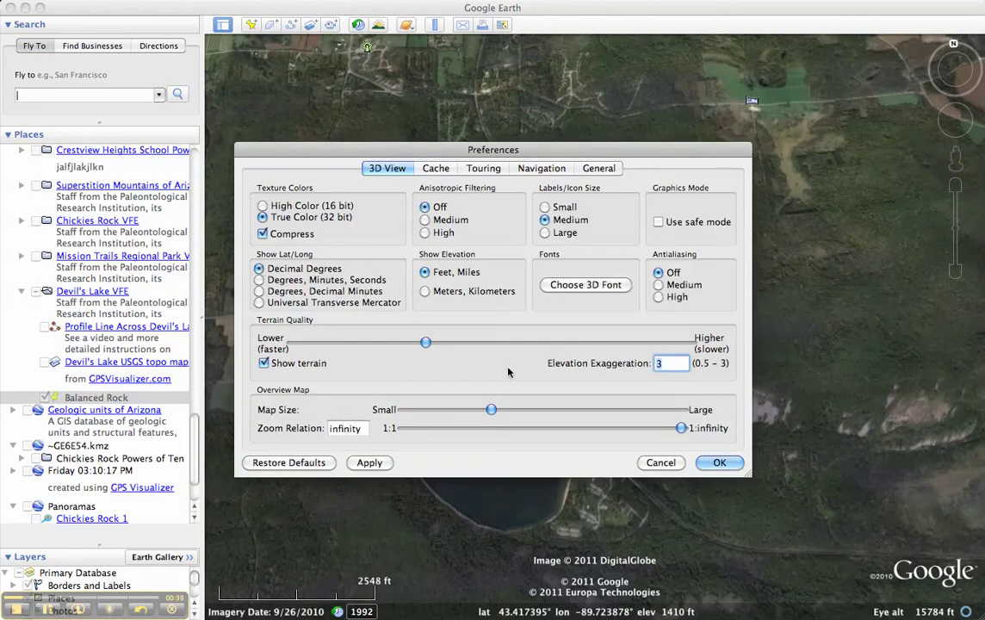
click(719, 463)
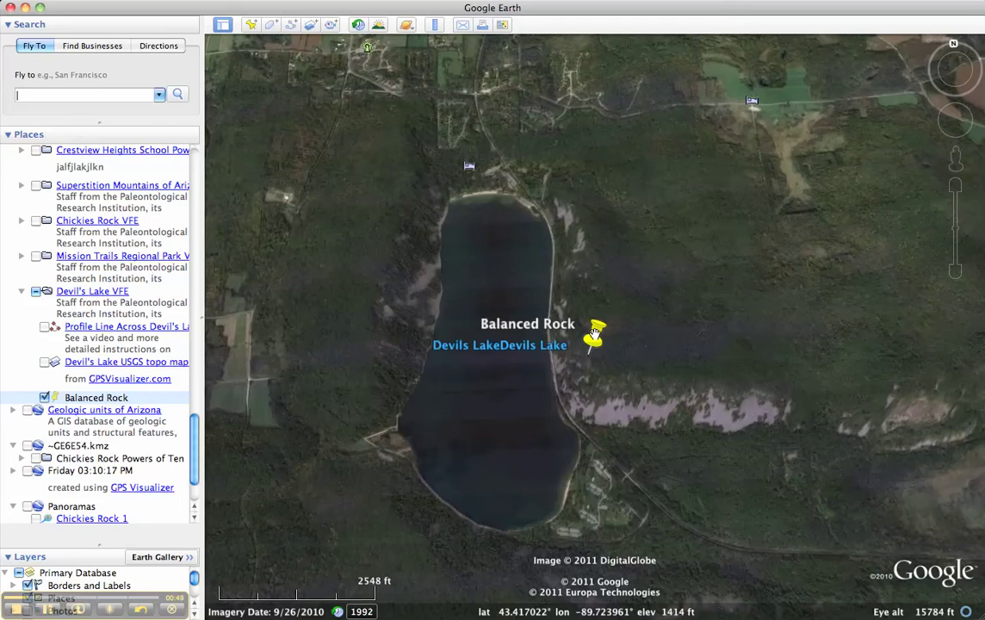
Open Balanced Rock's Edit Placemark dialog and select its latitude value, 43.415957°.
key(super+i)
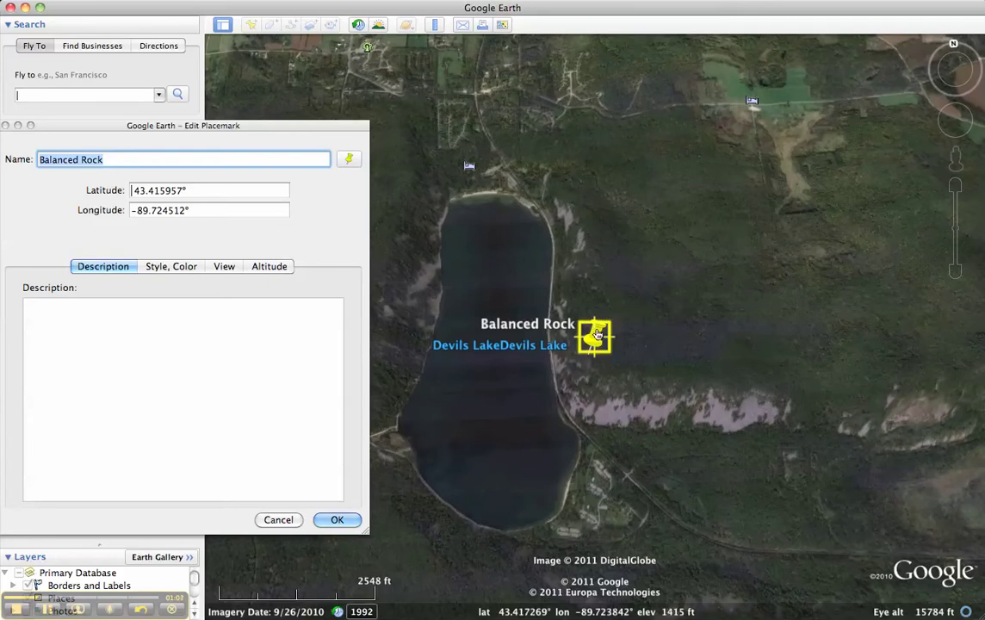
click(95, 0)
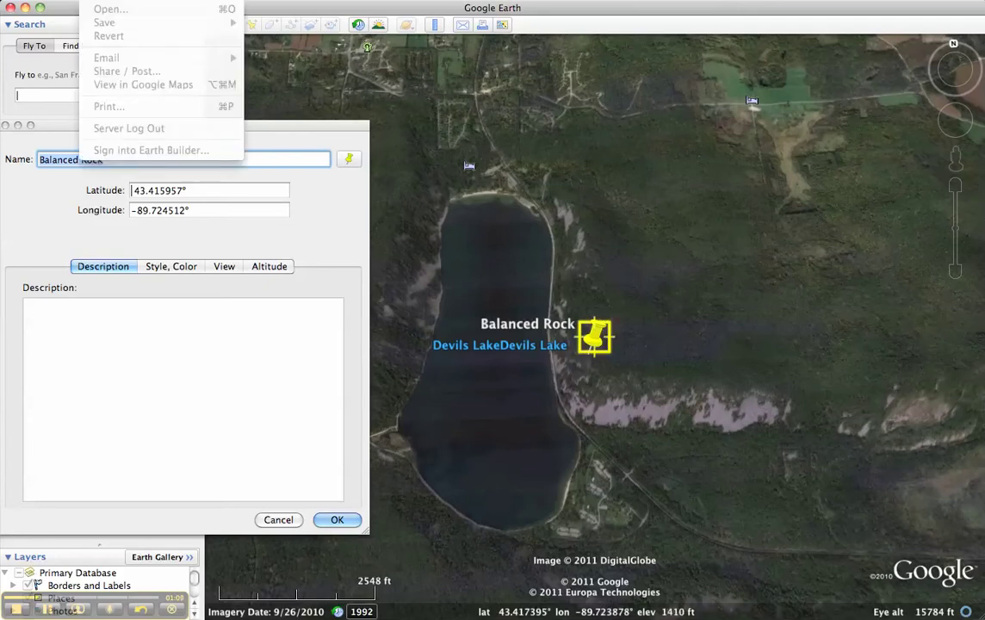
mouse_move(124, 0)
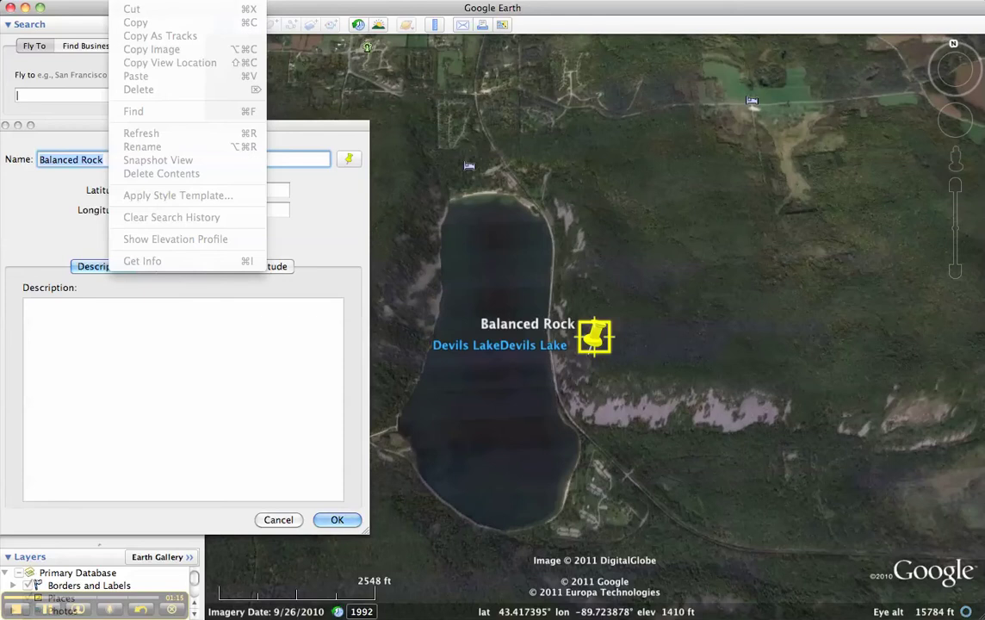
click(494, 108)
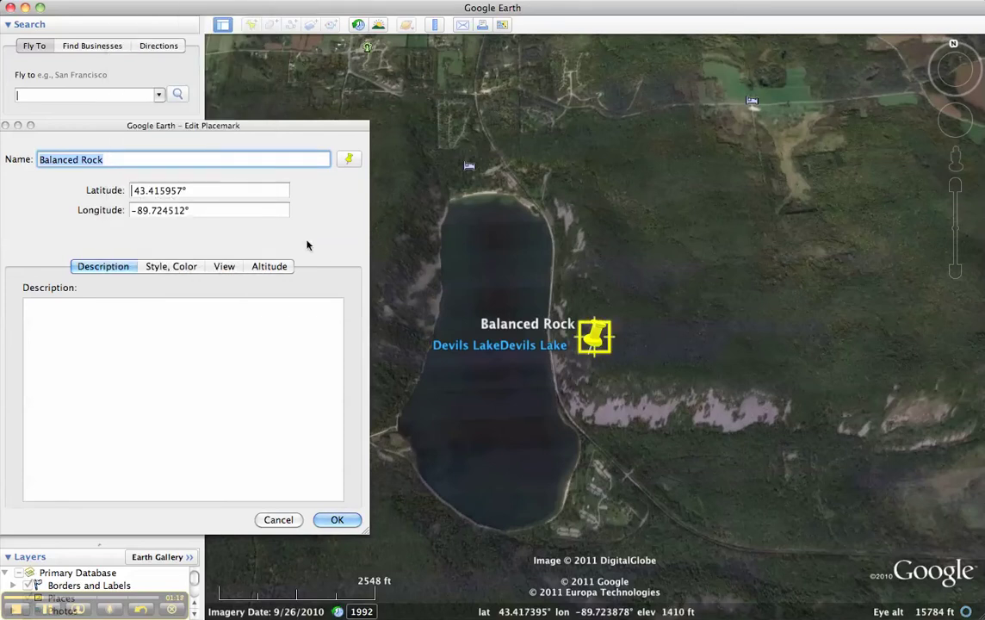
click(159, 191)
drag(186, 190, 91, 191)
key(super+c)
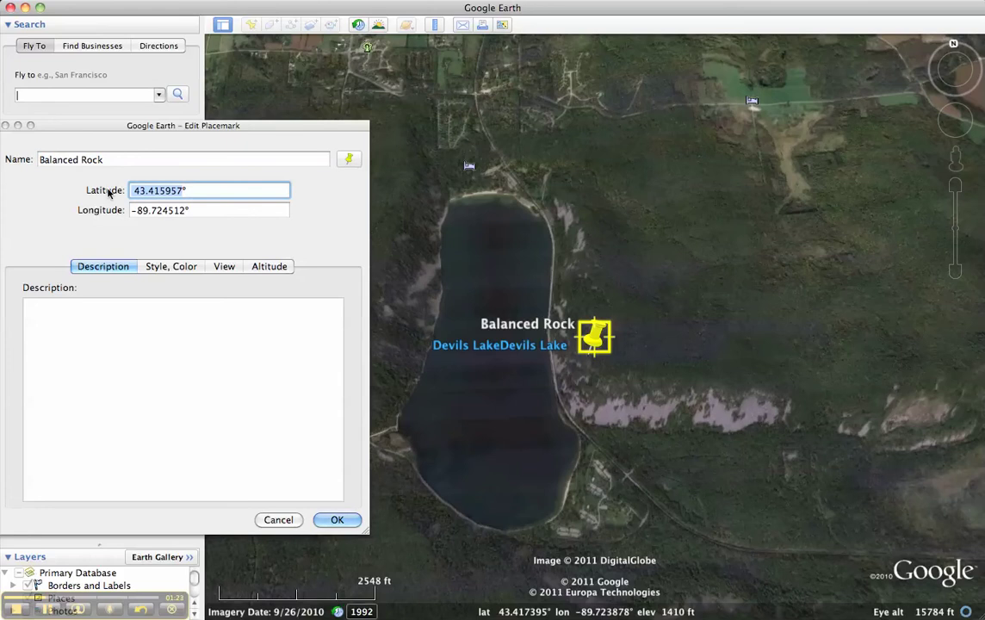
Paste latitude 43.415957 into GPS Visualizer's range-rings Lat., Lon. field.
key(super+Tab)
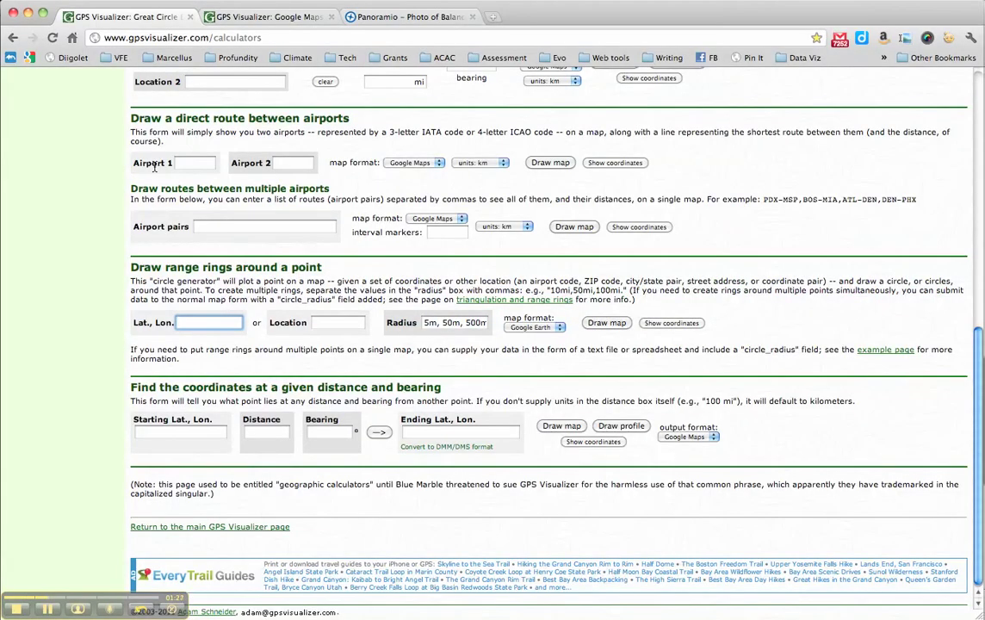
key(super+v)
scroll(310, 215, up, 10)
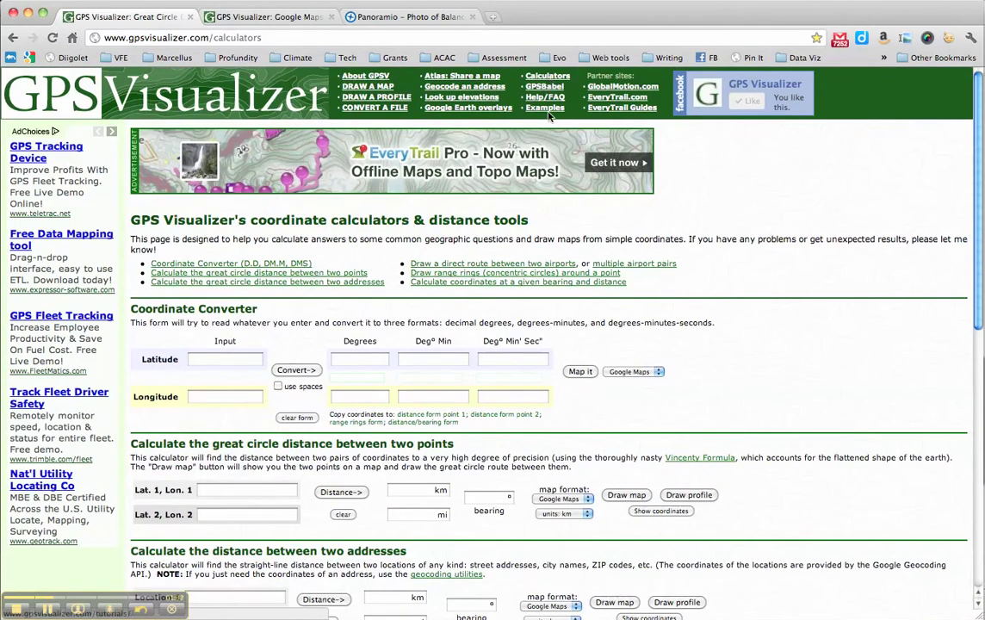
scroll(550, 95, down, 10)
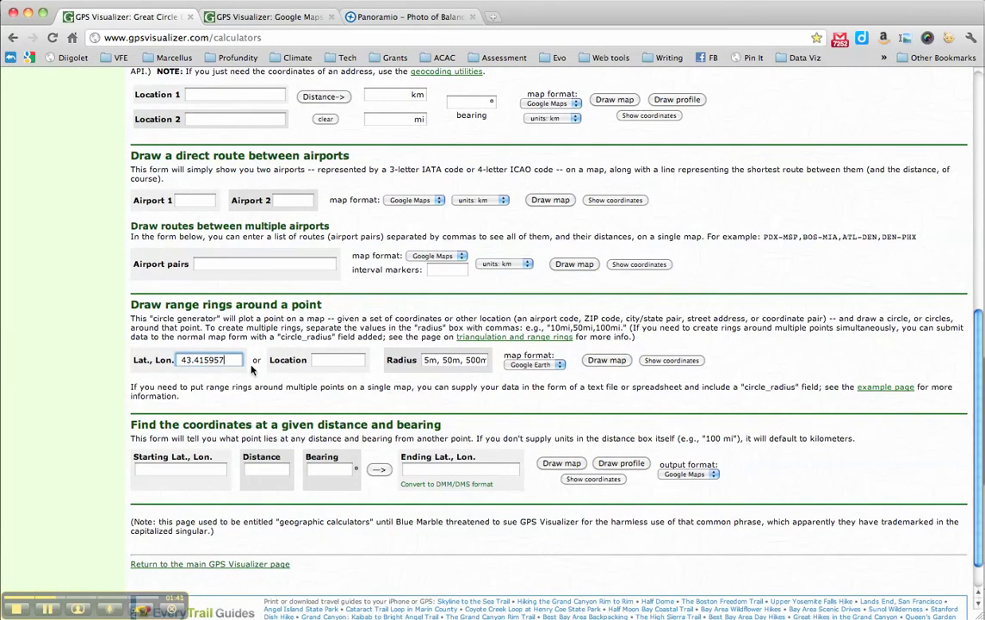
Select Balanced Rock's longitude, -89.724512, in Google Earth's placemark dialog.
key(super+Tab)
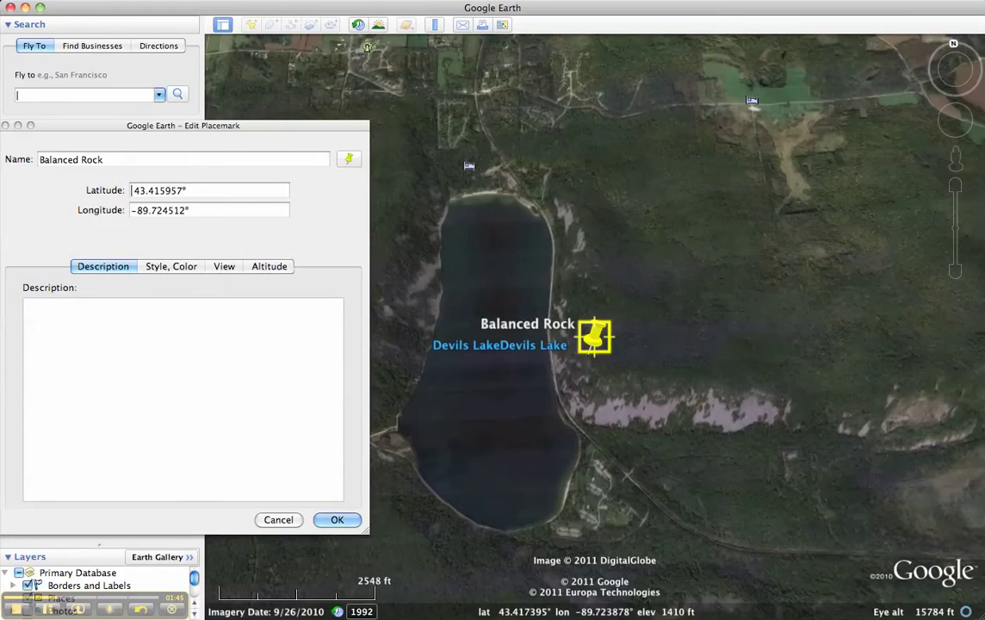
key(Tab)
key(super+c)
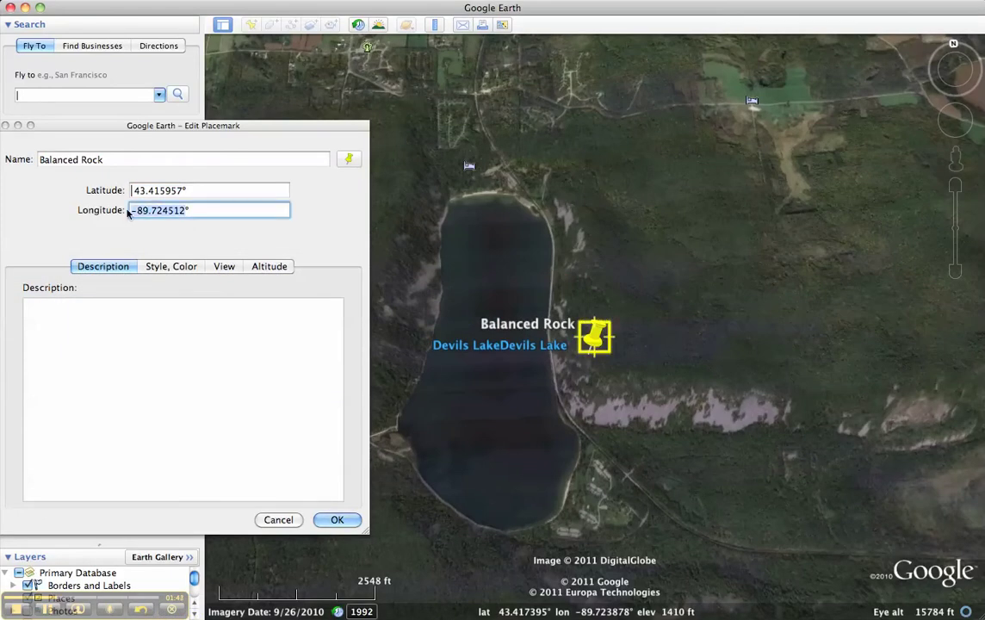
key(super+Tab)
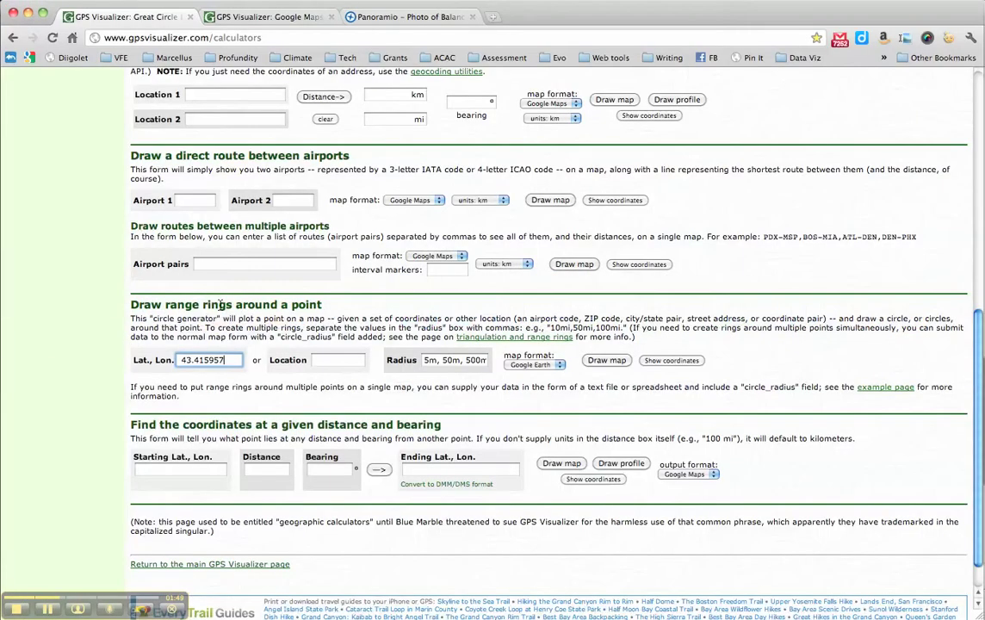
Complete the point as 43.415957, -89.724512, keep radii 5m, 50m, 500m, and draw the Google Earth map.
text(,)
key(super+v)
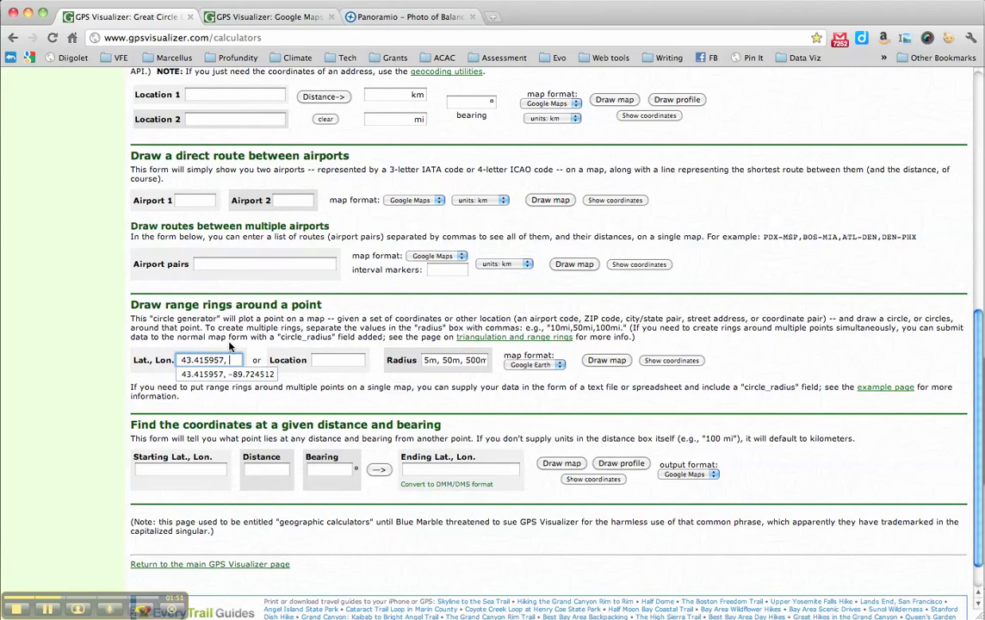
click(441, 361)
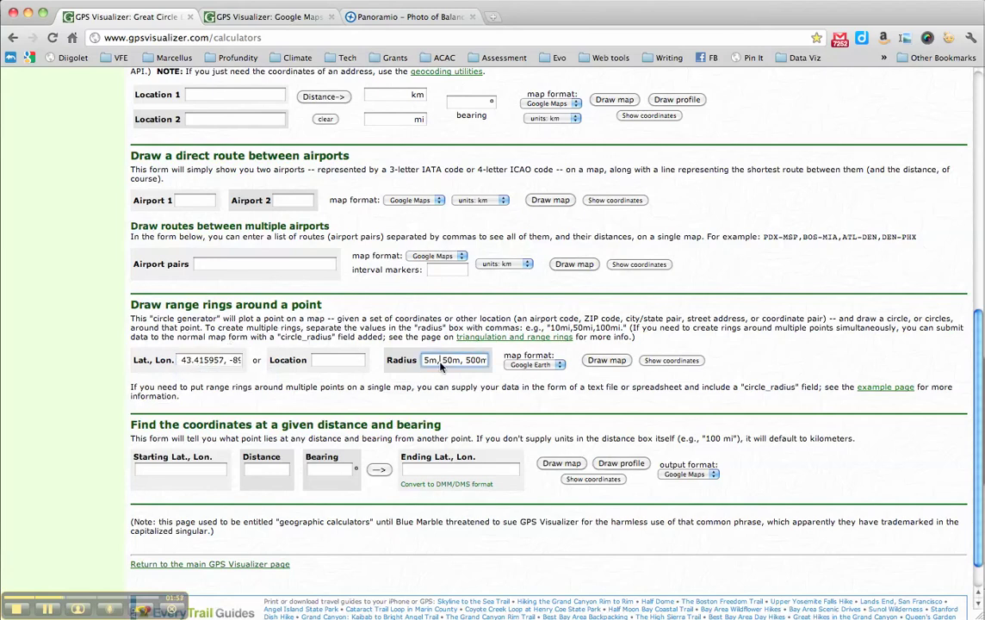
click(441, 362)
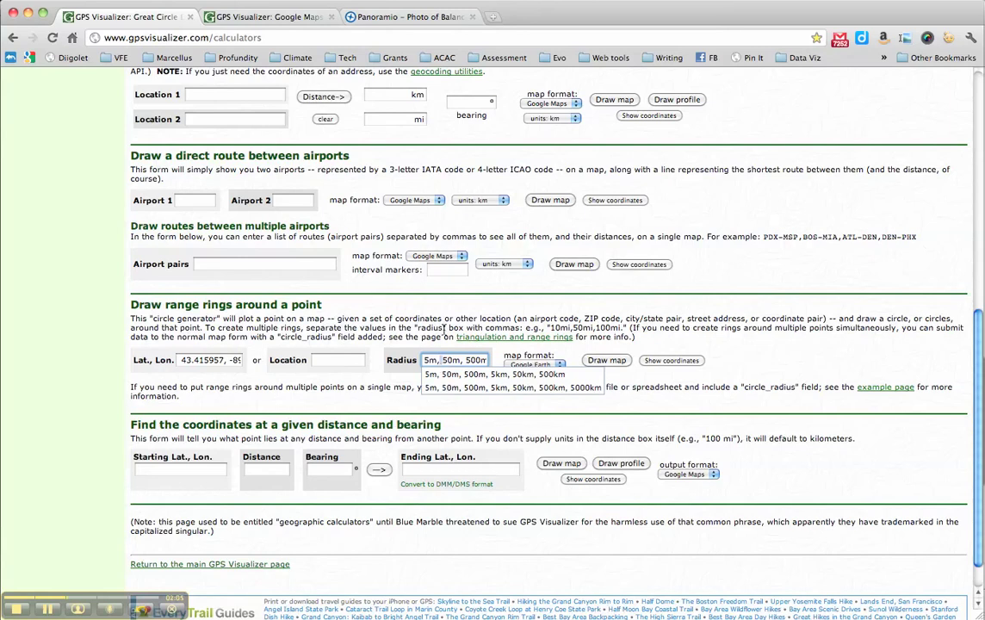
click(440, 328)
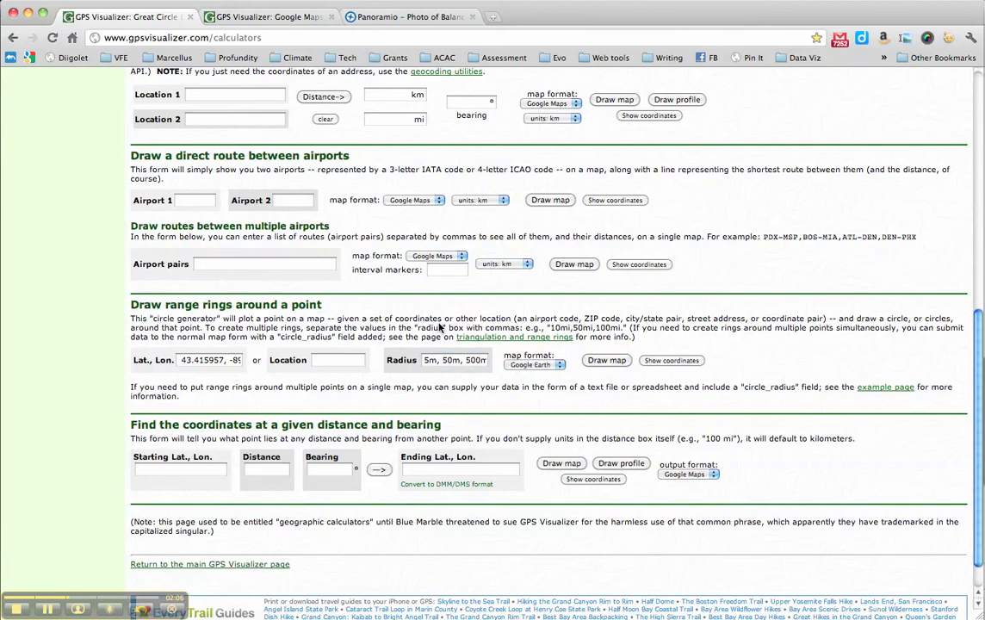
click(615, 362)
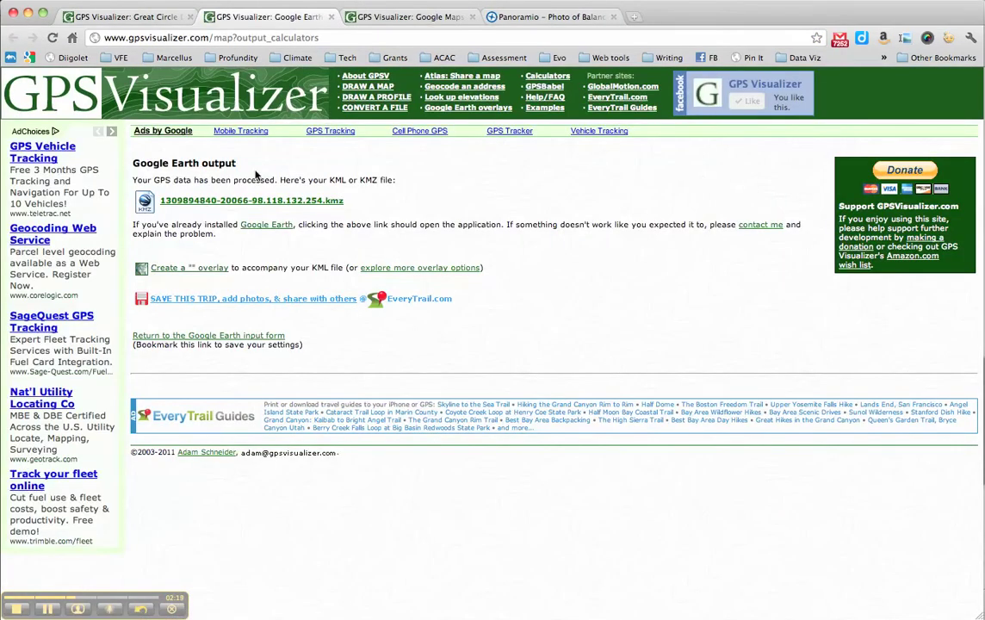
Download the range-rings KMZ file and open it from Downloads in Google Earth.
click(191, 203)
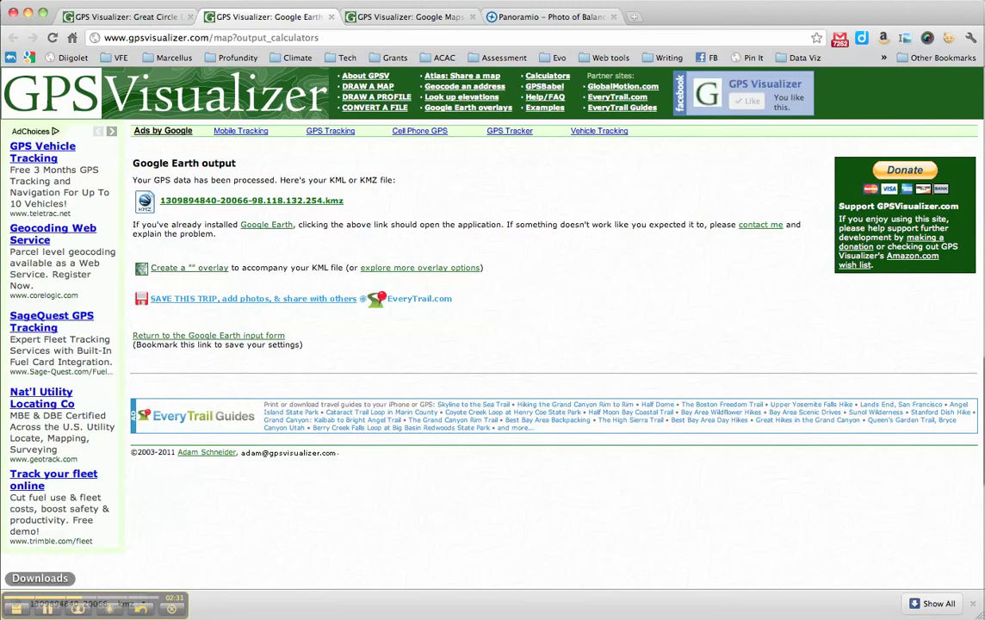
click(5, 578)
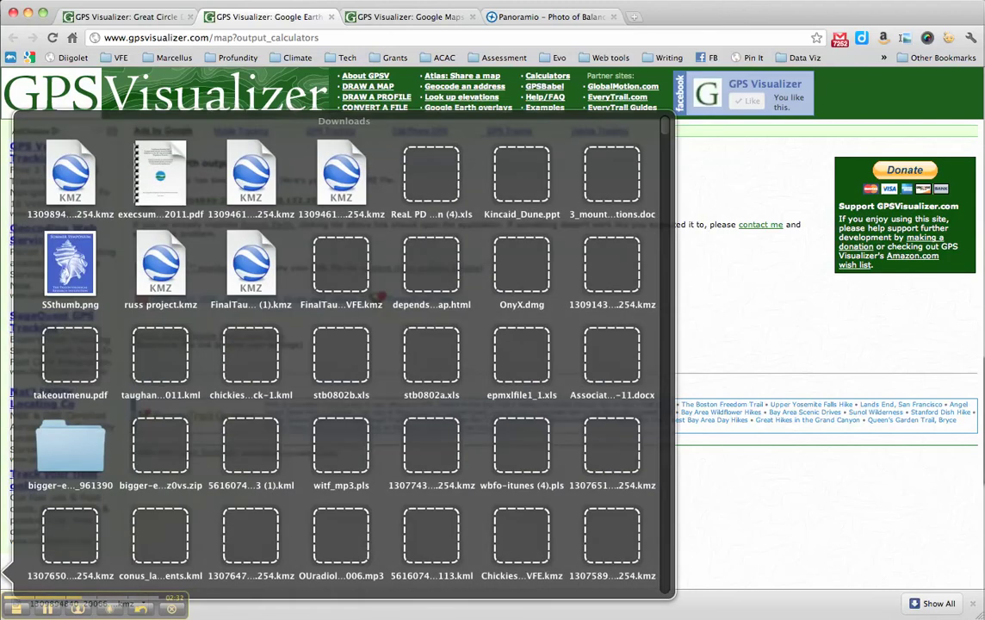
click(82, 161)
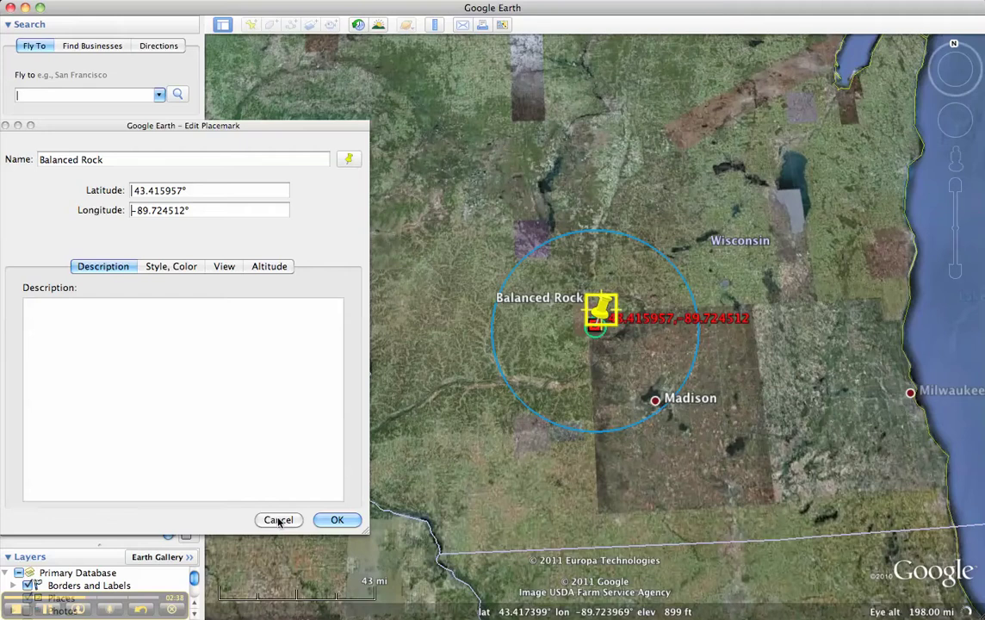
Close the placemark editor without saving and zoom the map in.
click(277, 520)
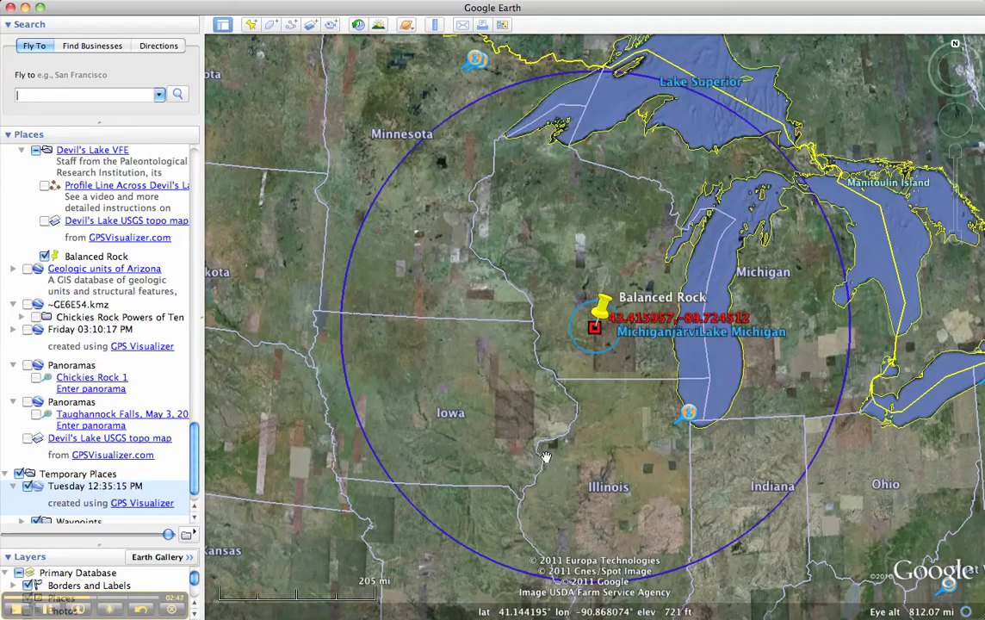
double_click(544, 456)
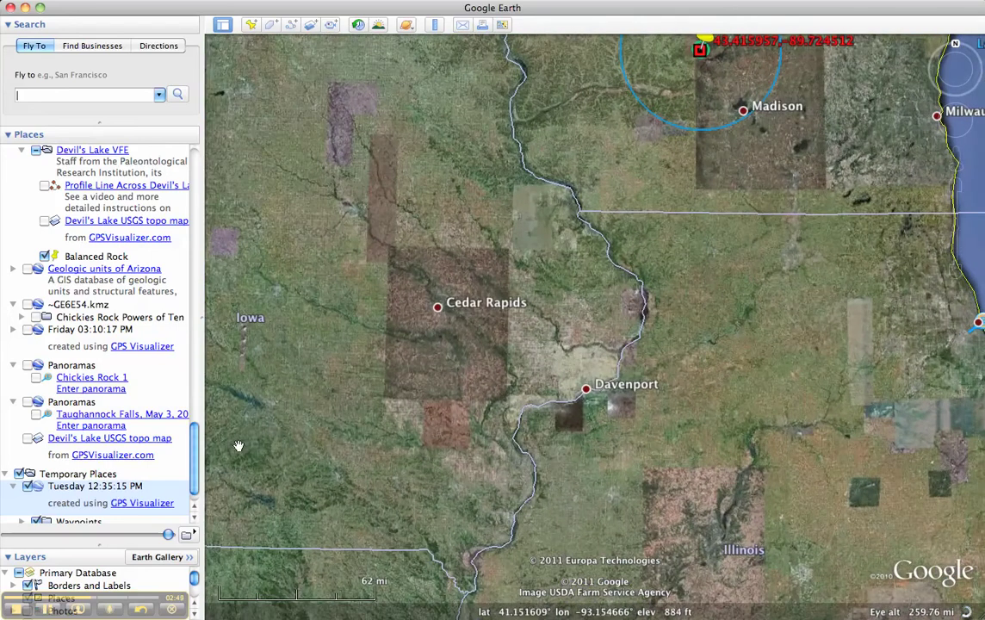
scroll(172, 422, down, 2)
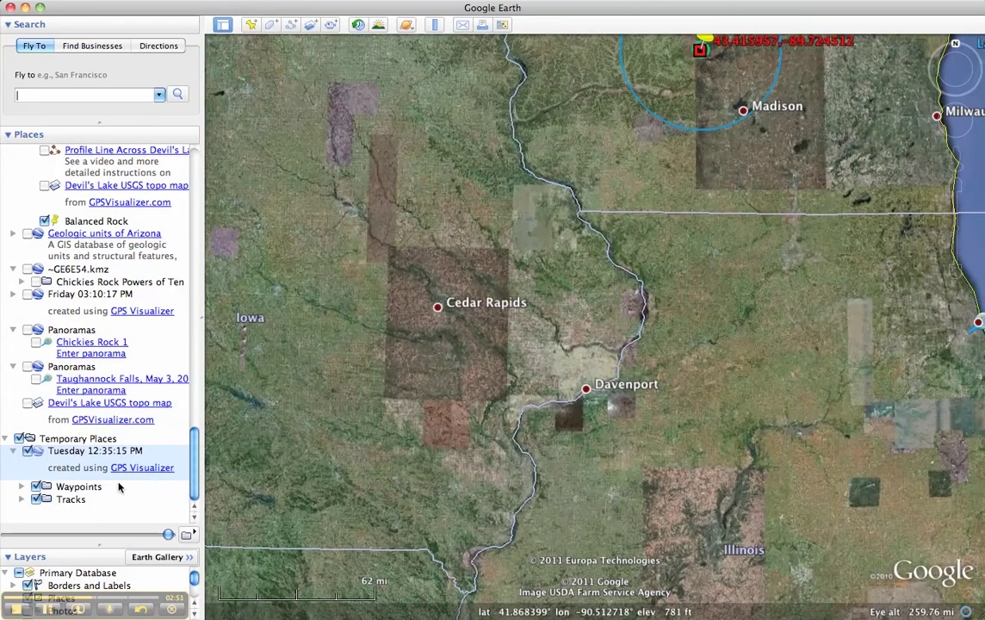
Fly to the 5 m radius ring from Tracks and zoom out until the 5 m and 50 m rings show.
click(23, 499)
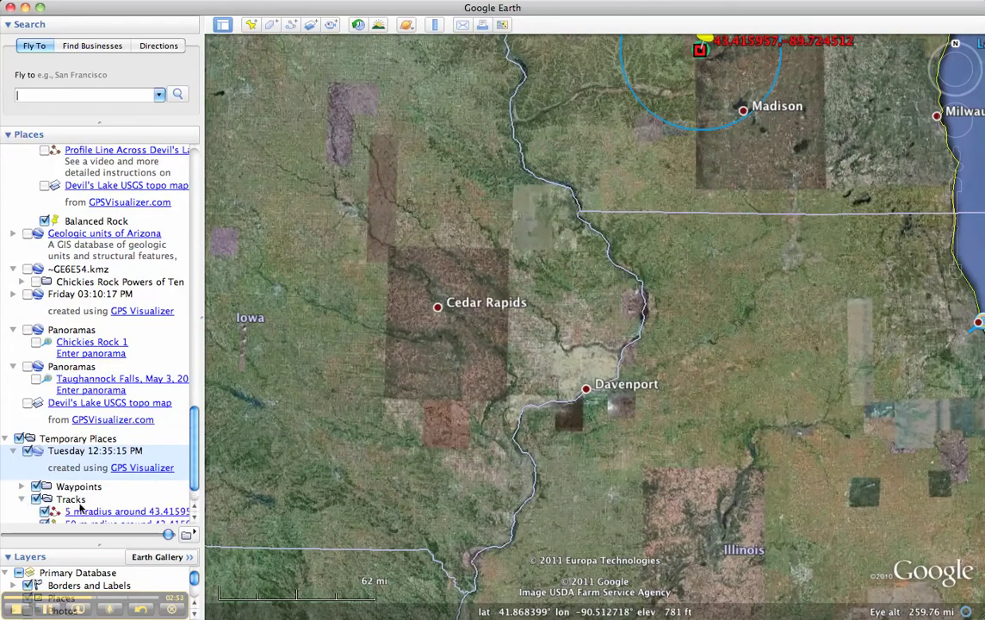
click(100, 512)
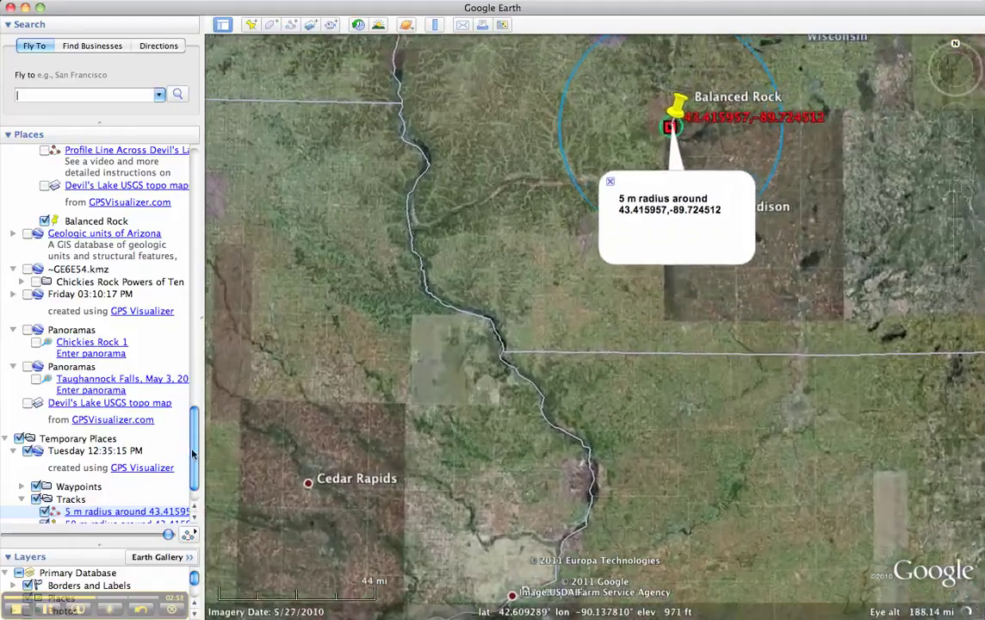
drag(193, 453, 193, 490)
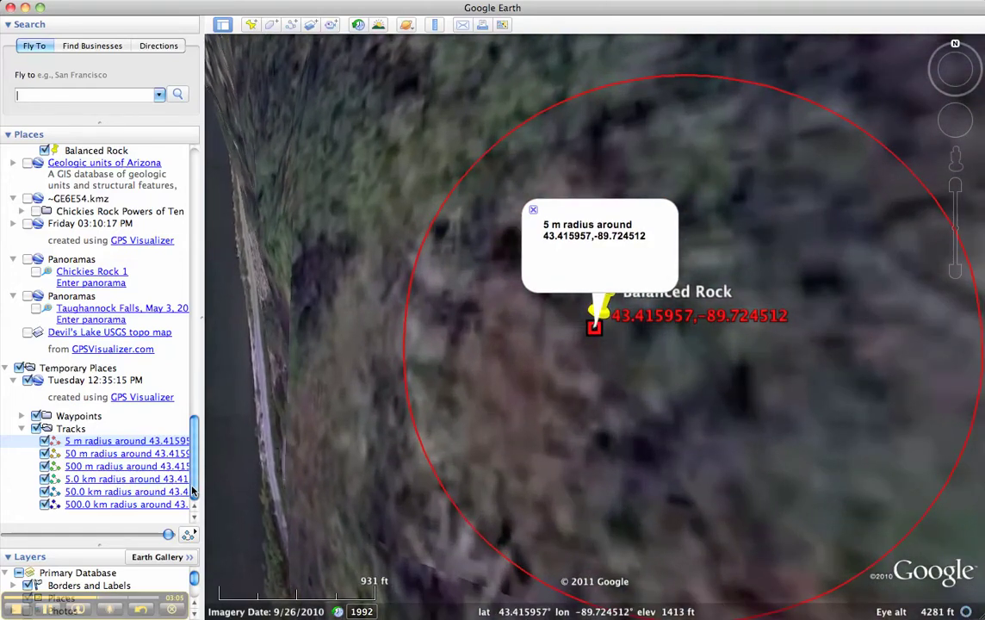
scroll(510, 411, down, 3)
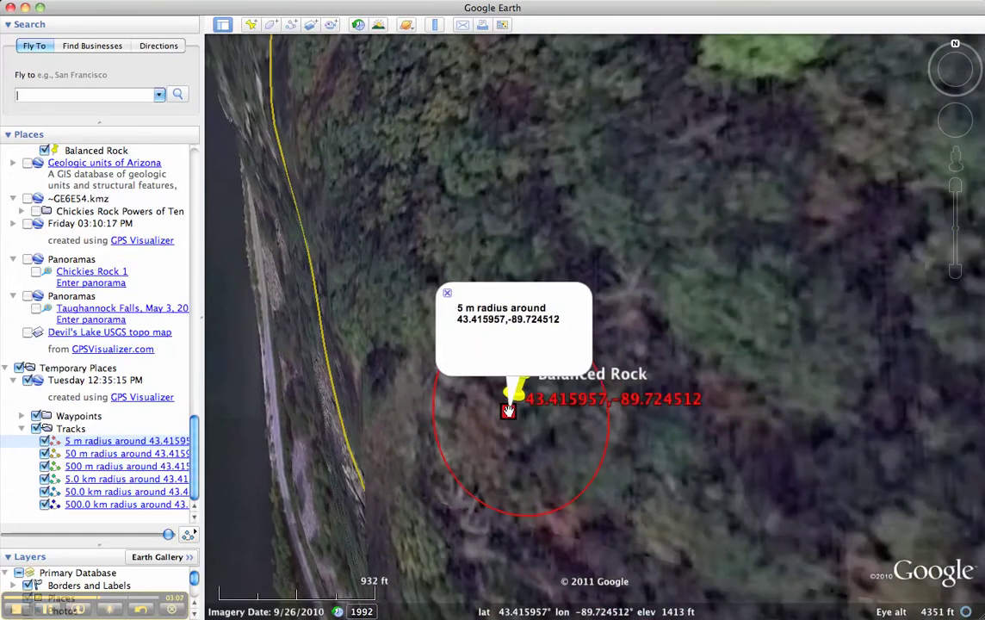
scroll(508, 411, down, 2)
scroll(508, 411, down, 2)
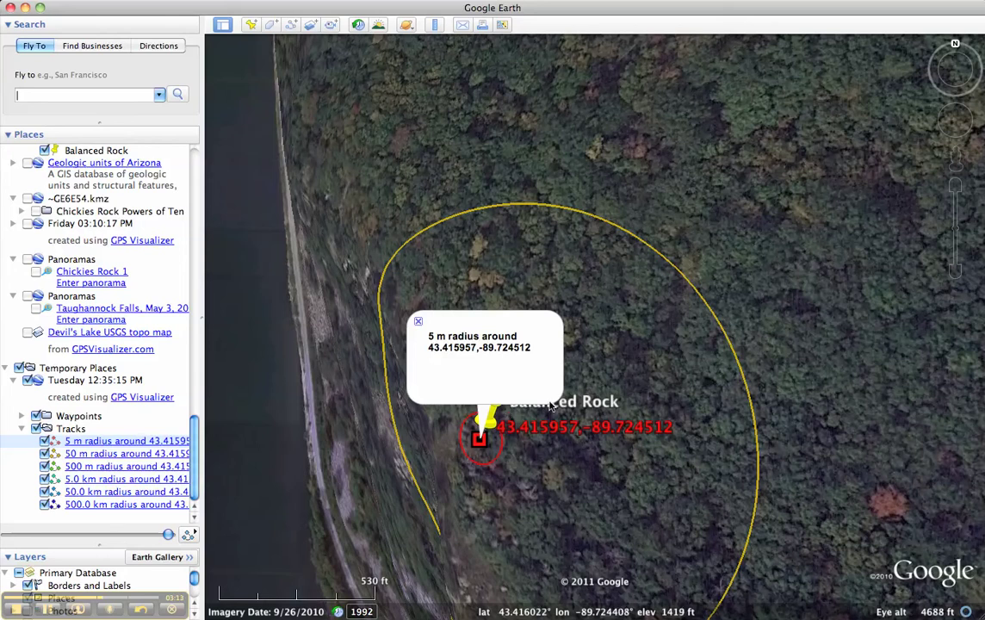
scroll(551, 407, down, 1)
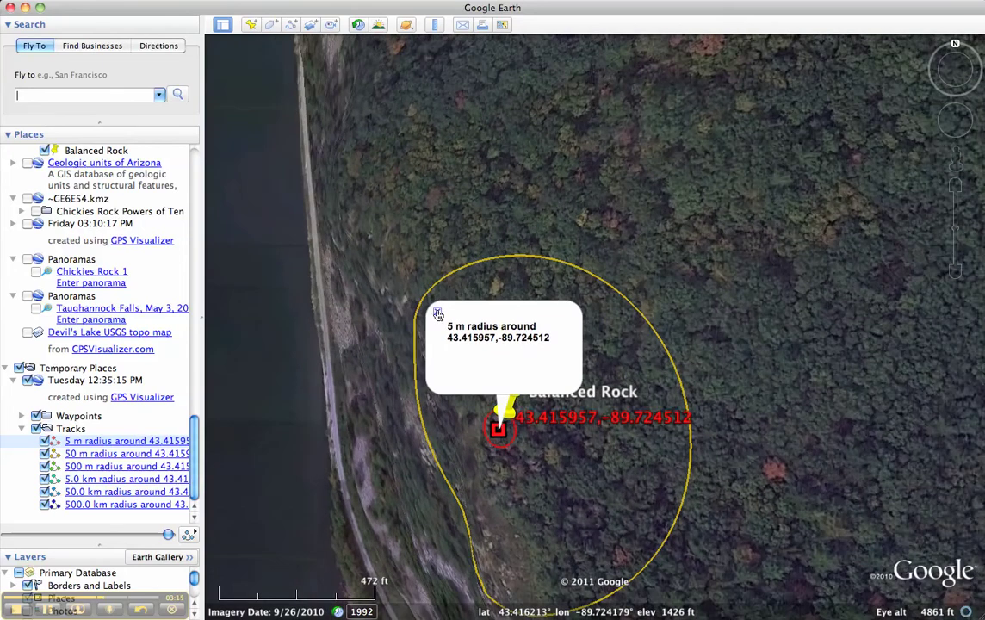
scroll(576, 455, up, 1)
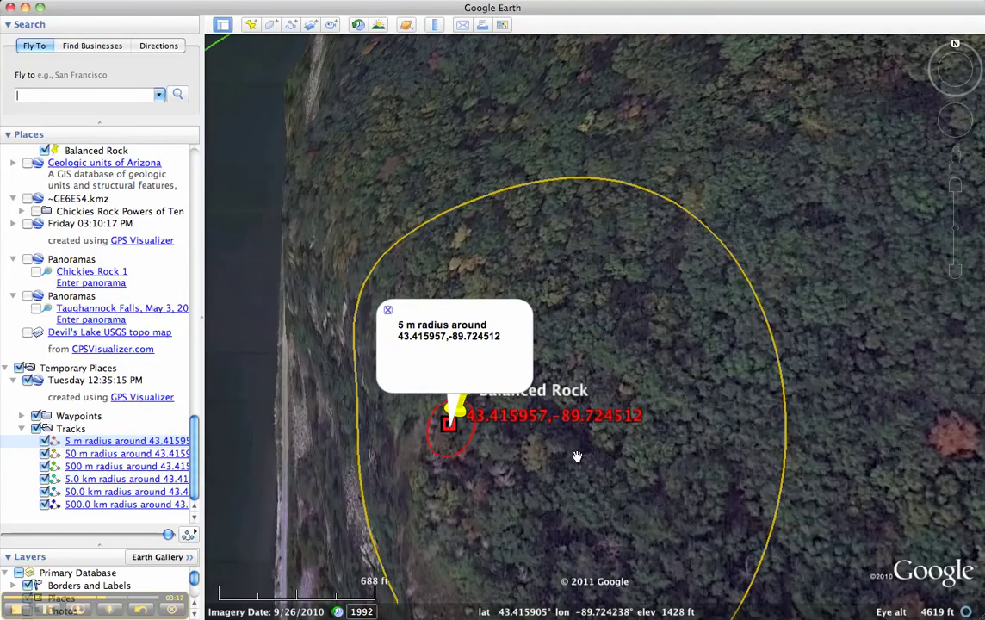
click(388, 309)
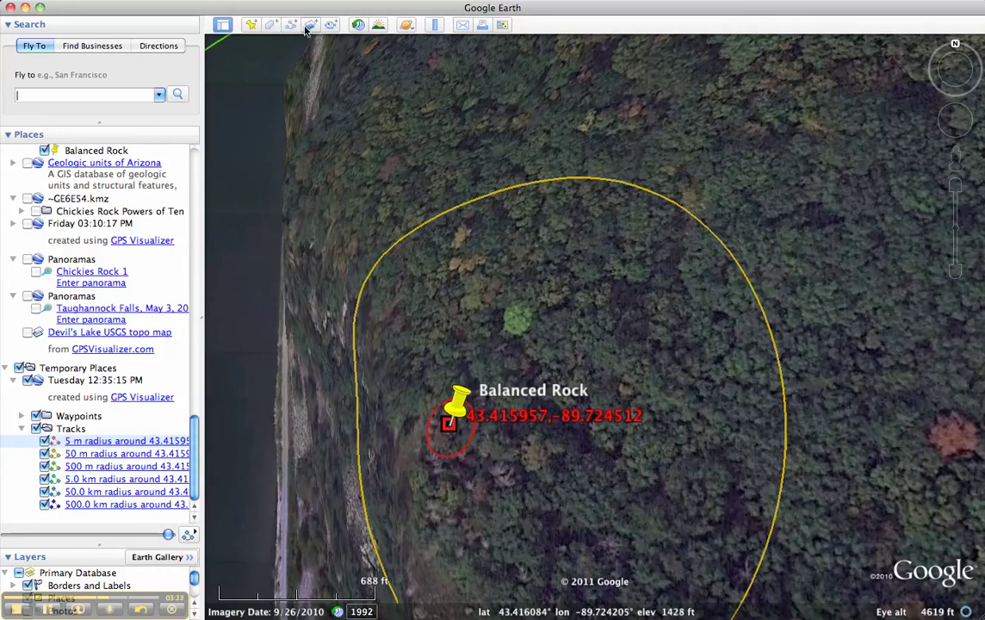
click(270, 26)
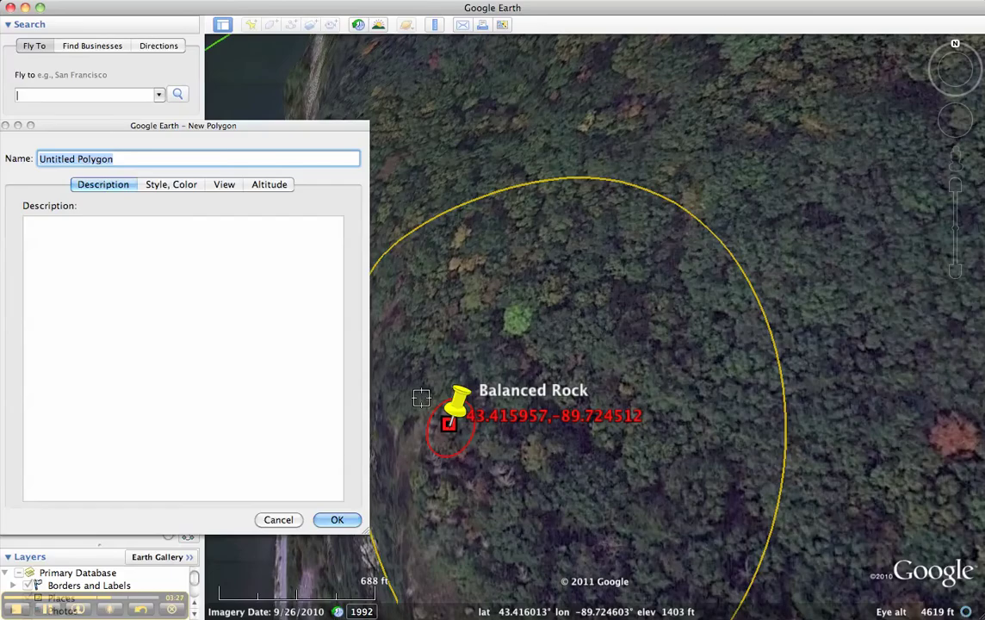
Draw a four-corner square around the Balanced Rock pin and straighten its lower corners.
click(422, 401)
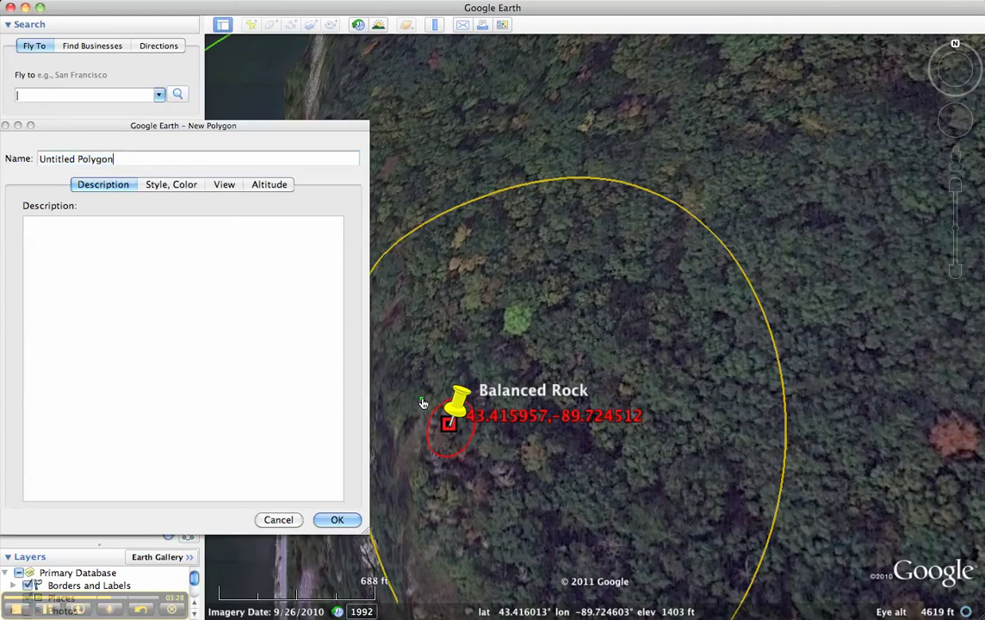
click(480, 397)
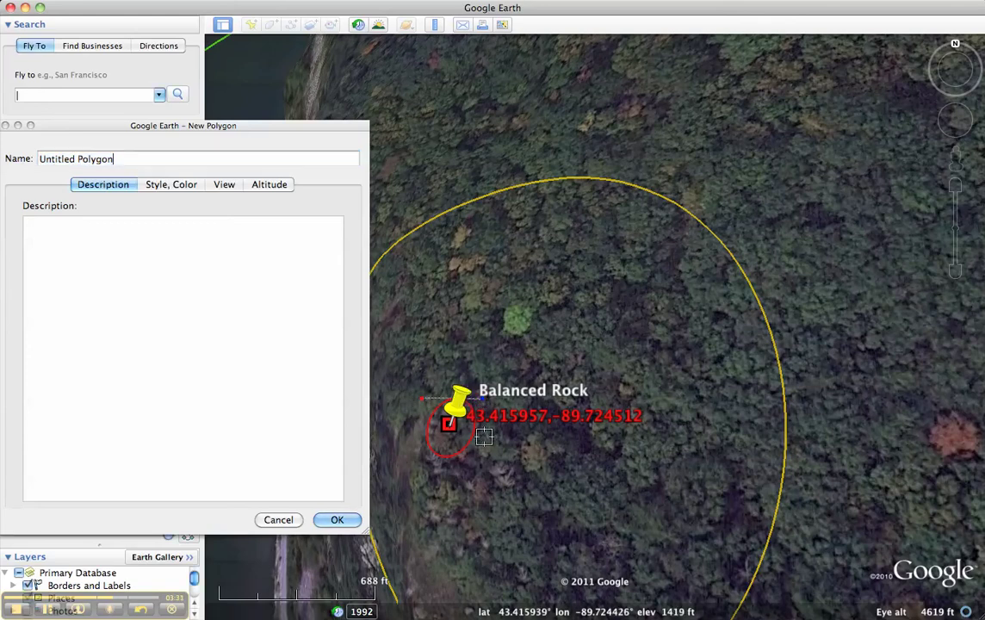
click(480, 458)
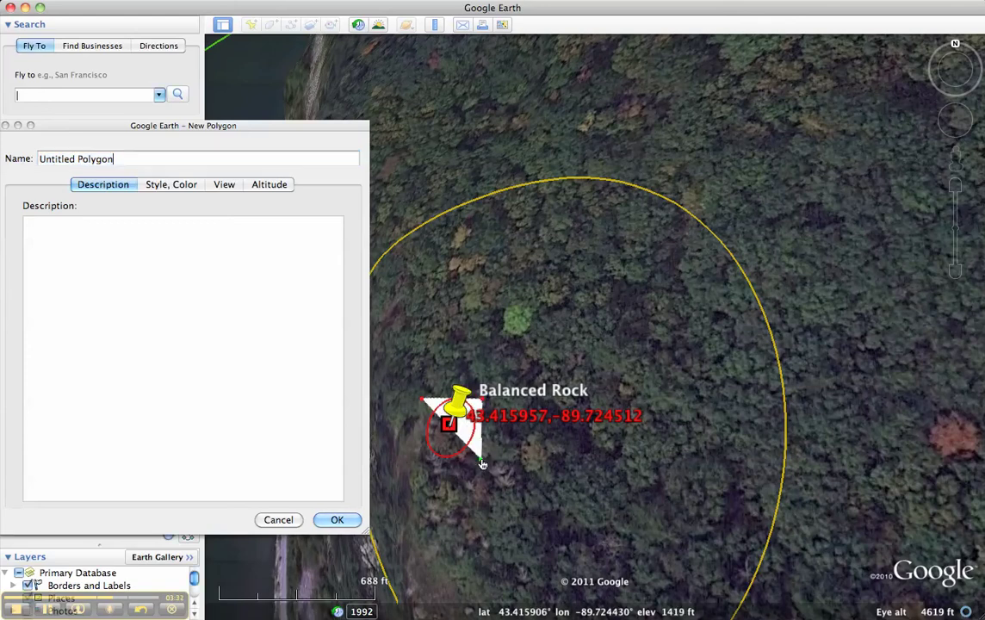
click(423, 459)
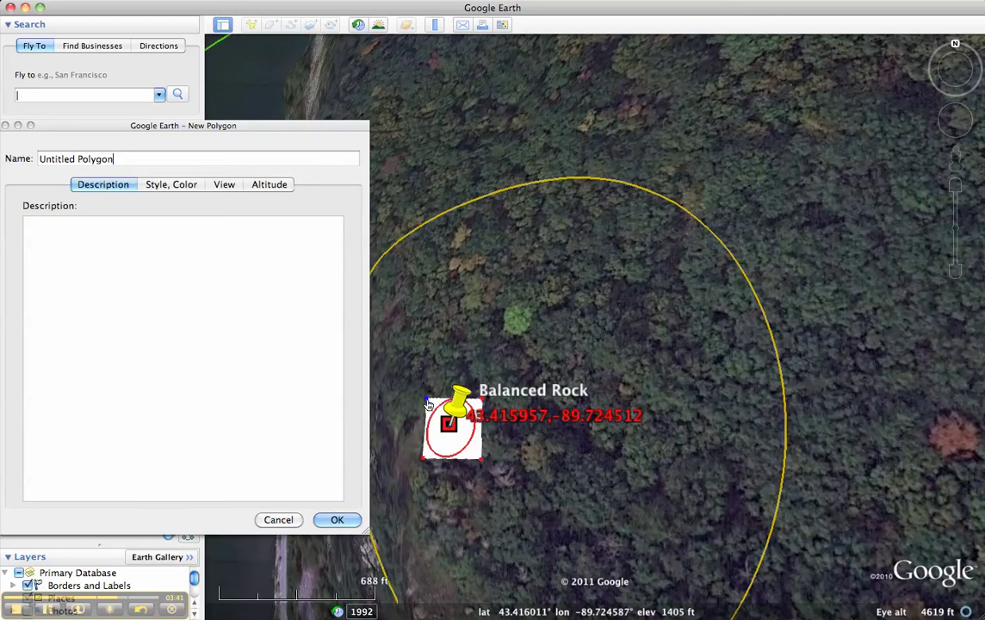
click(425, 459)
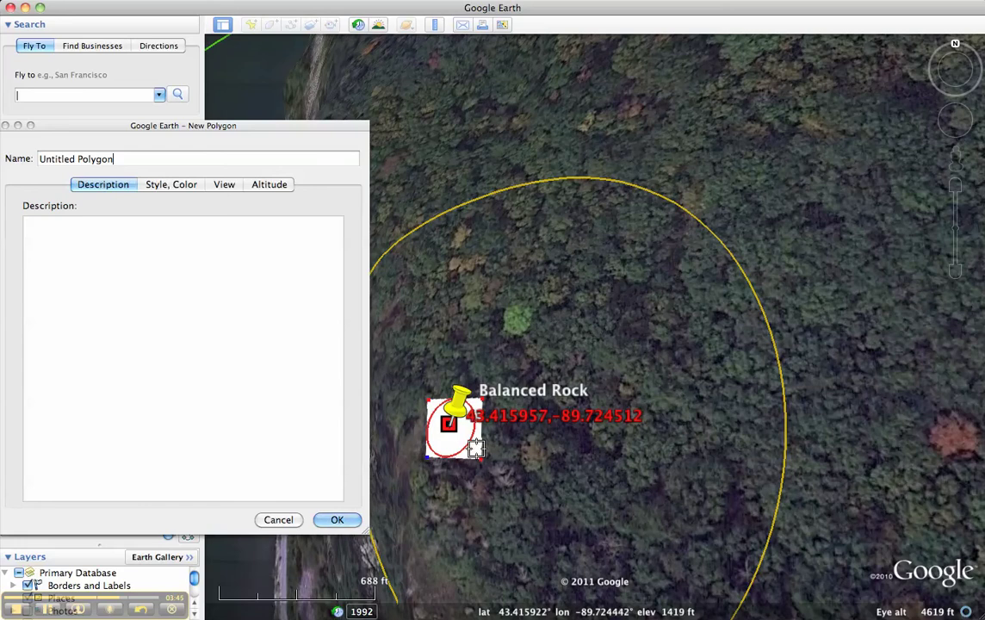
drag(481, 460, 475, 459)
Make the square outline-only with a 5.0-wide pink line and save it.
click(166, 186)
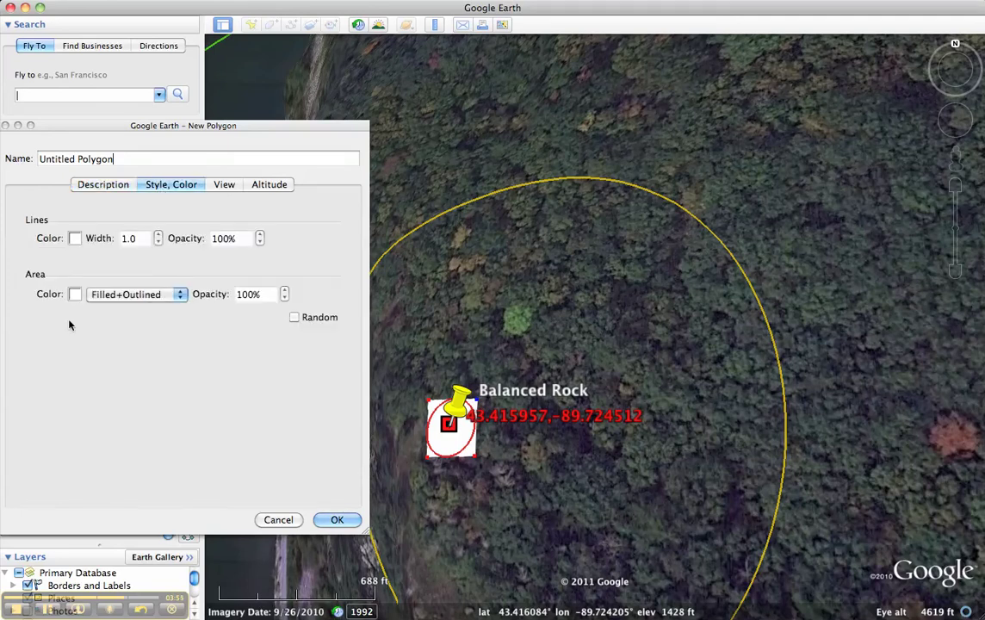
click(107, 296)
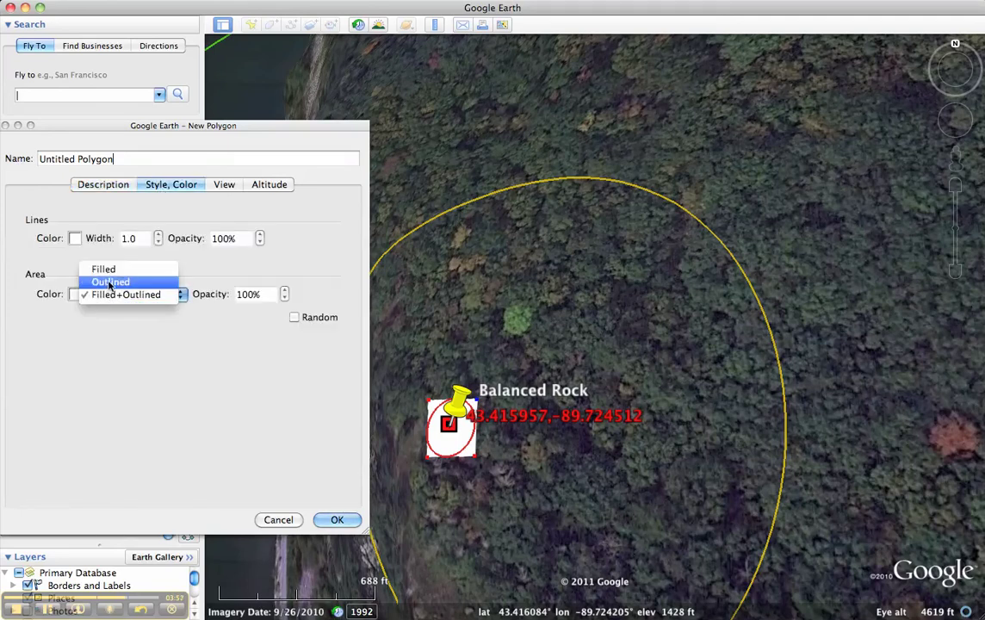
click(109, 284)
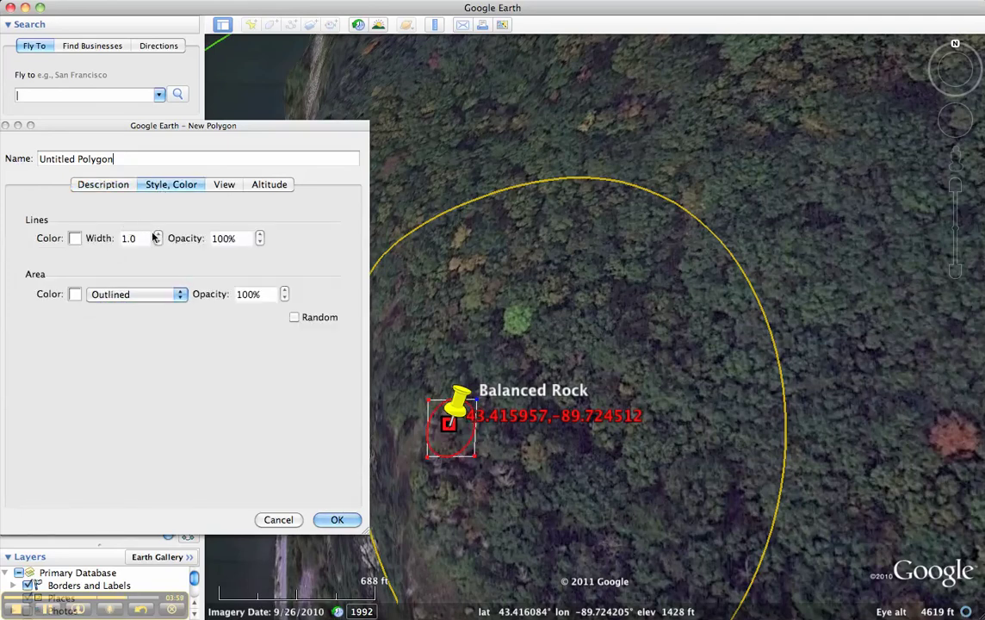
click(125, 239)
key(BackSpace)
text(5)
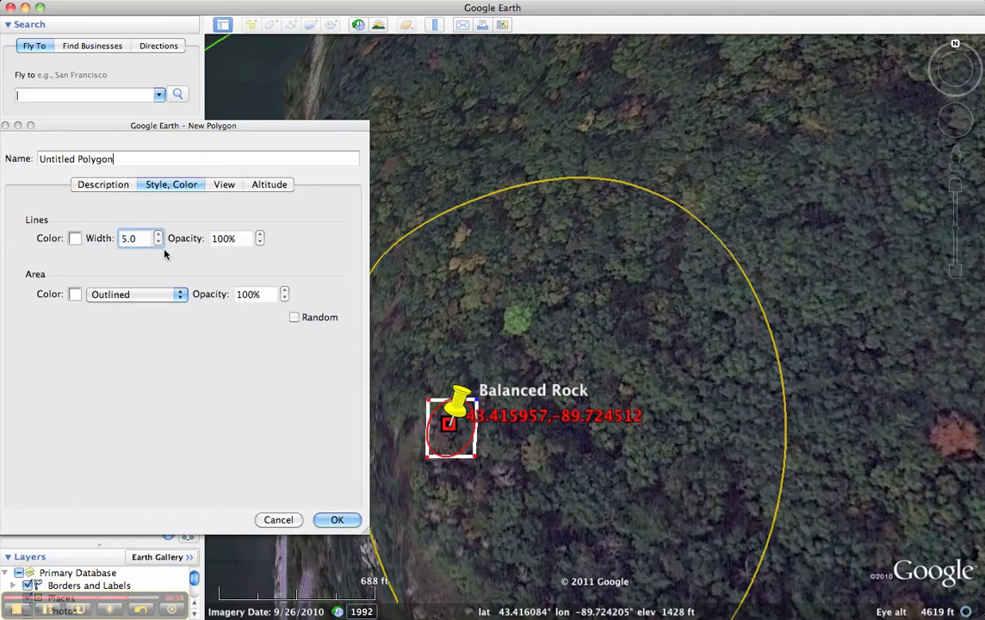
click(74, 239)
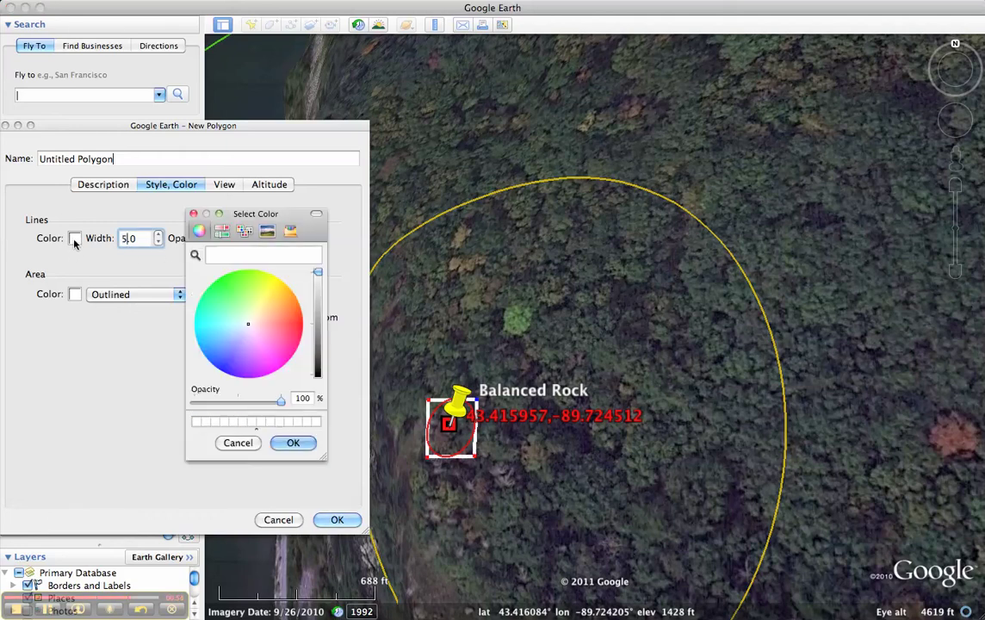
click(284, 361)
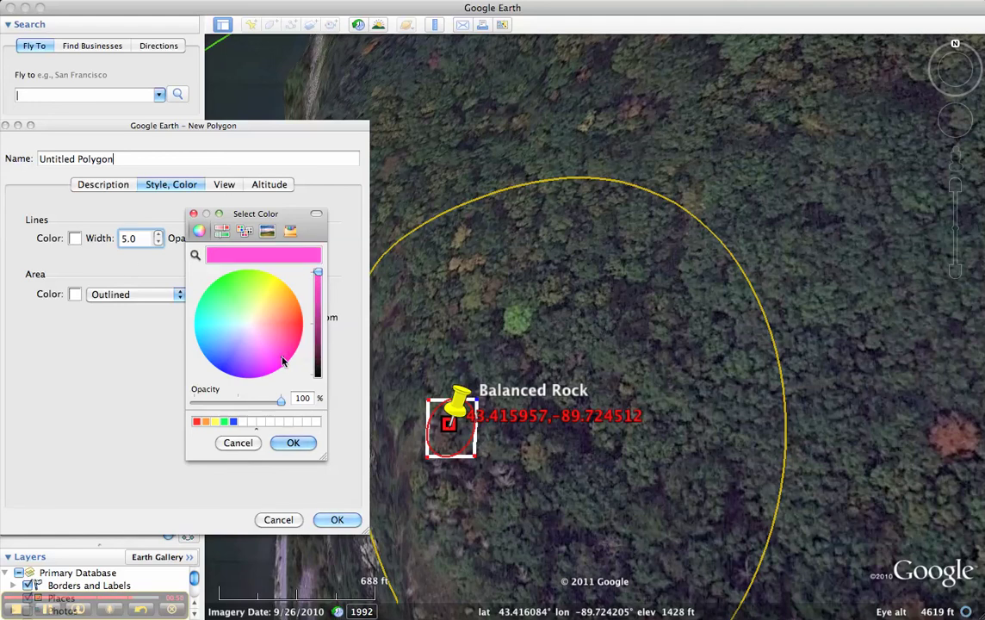
click(292, 443)
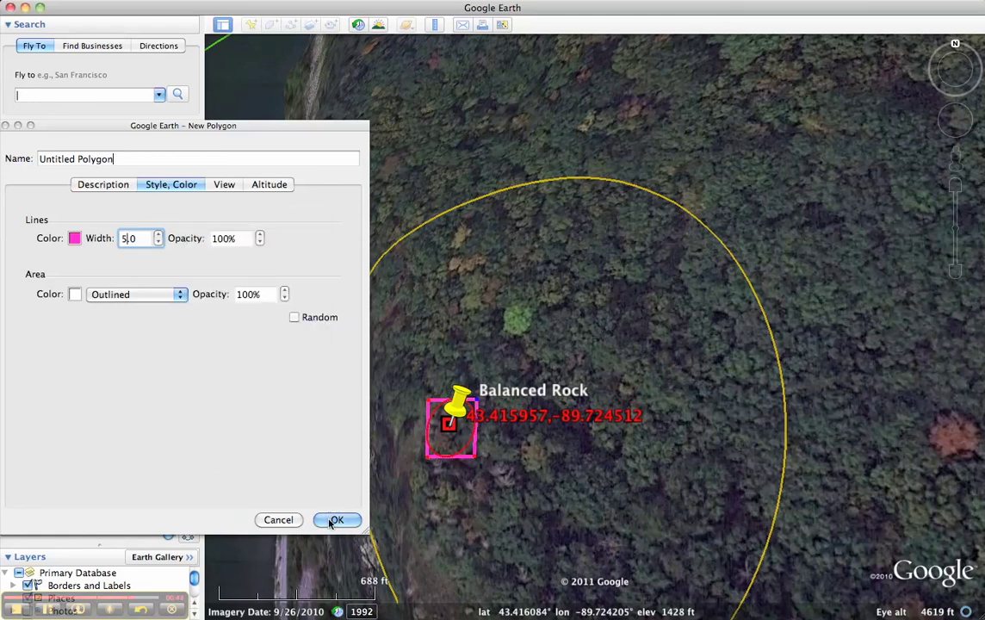
click(333, 519)
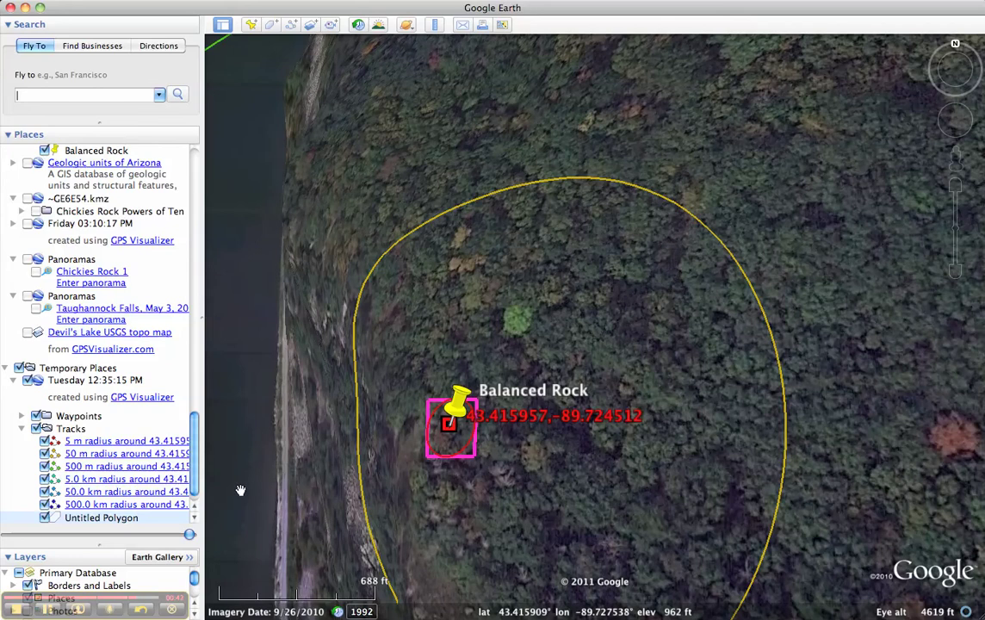
Rename the Untitled Polygon to '10m x 10m' and confirm.
double_click(123, 521)
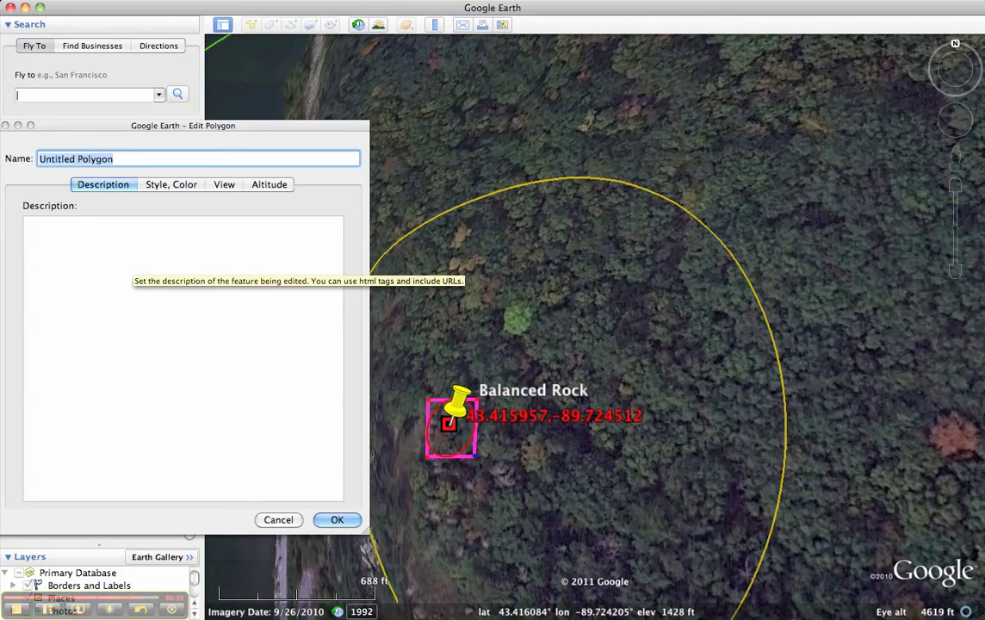
text(10m)
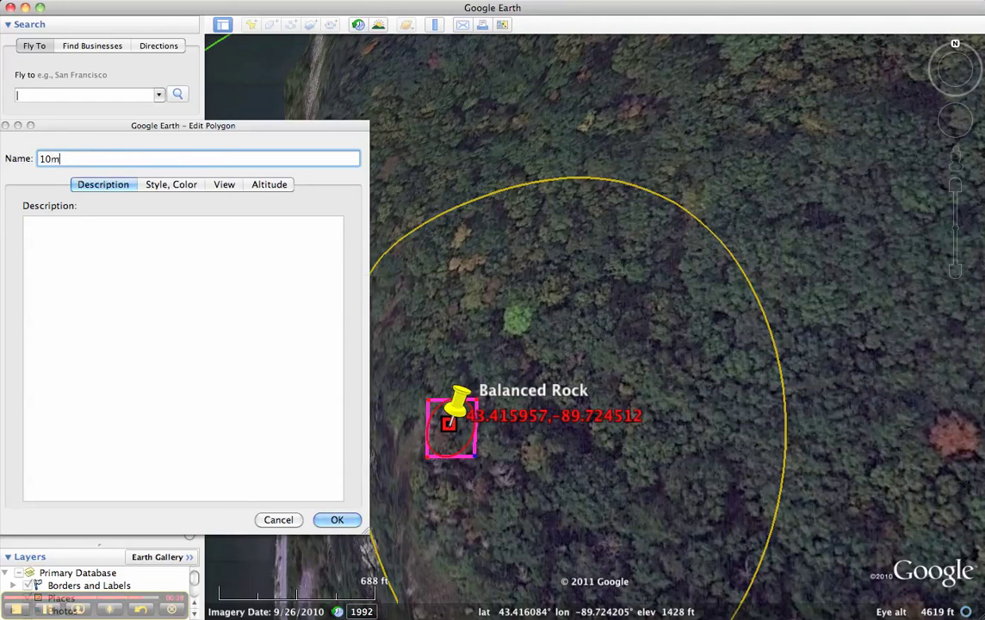
text( x 10m)
click(336, 520)
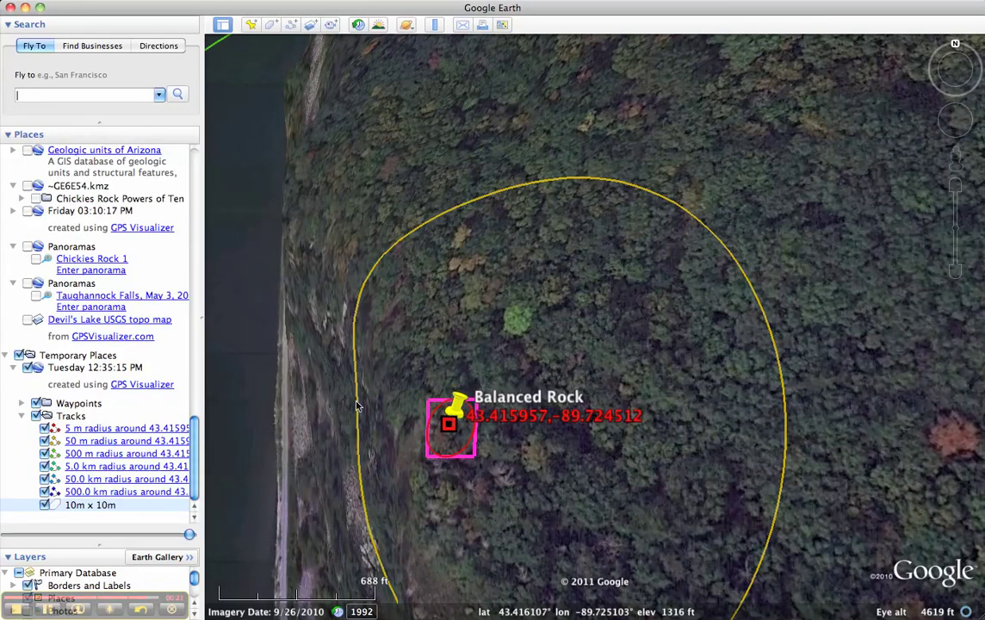
Zoom the map and show the details of the 50 m radius ring.
scroll(346, 396, down, 3)
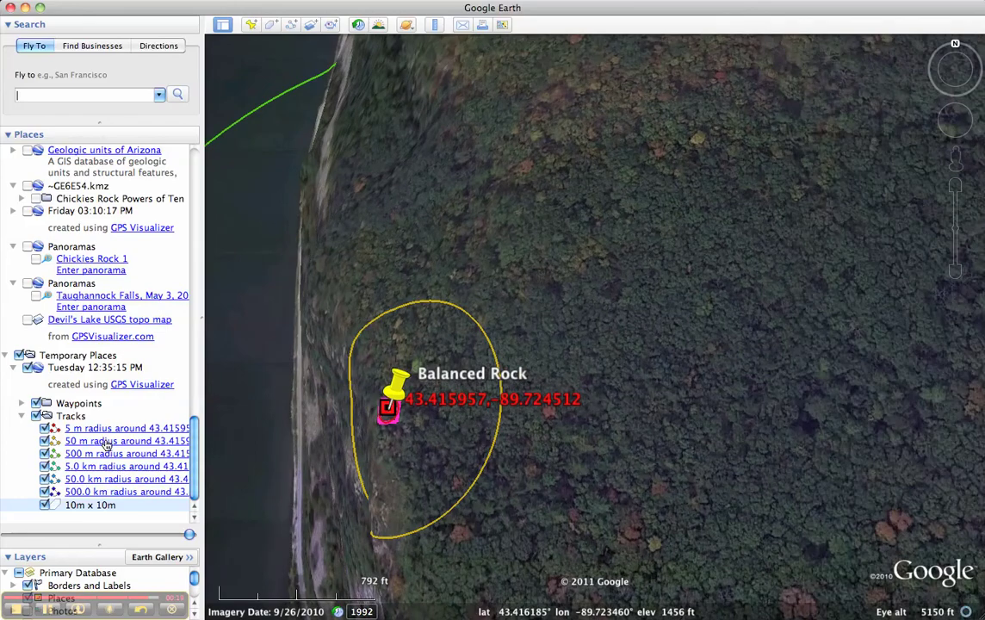
click(107, 441)
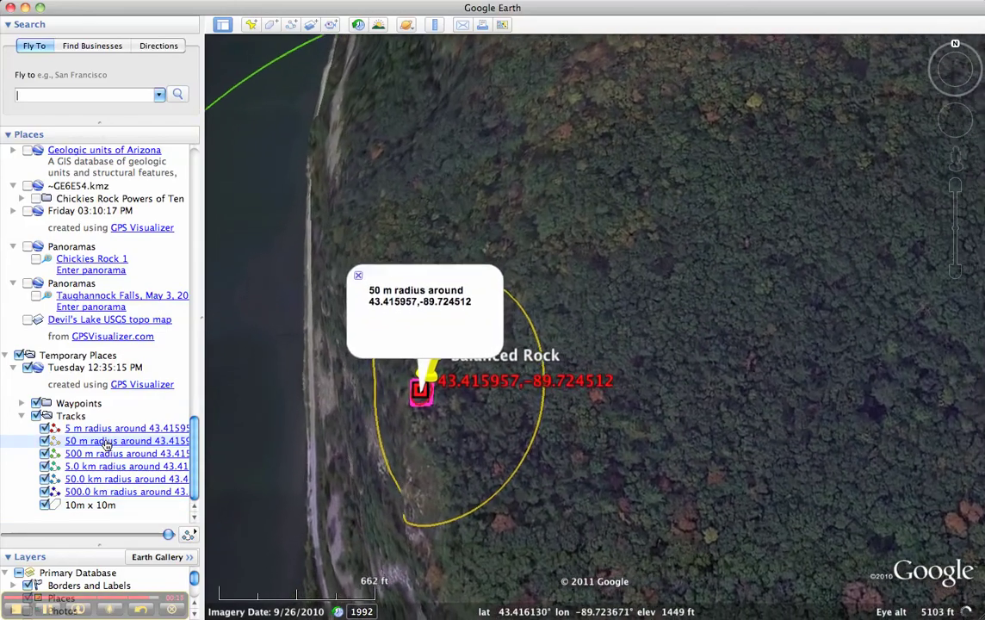